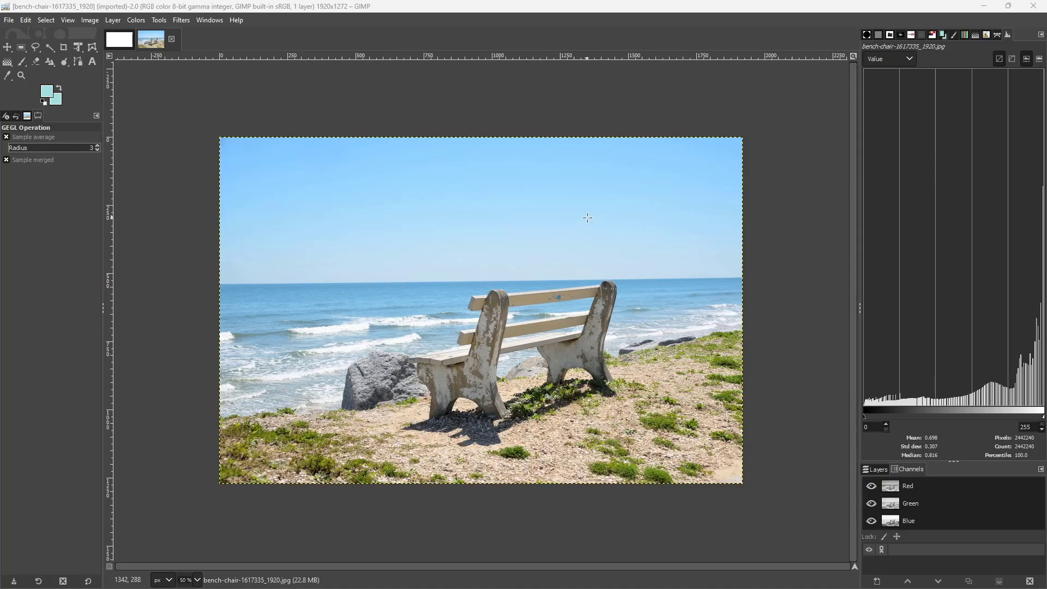
Try Fattal et al. 2002 tone mapping on the bench photo with alpha 1.267, beta 0.978, saturation 0.869 and noise 0.314
left_click(134, 22)
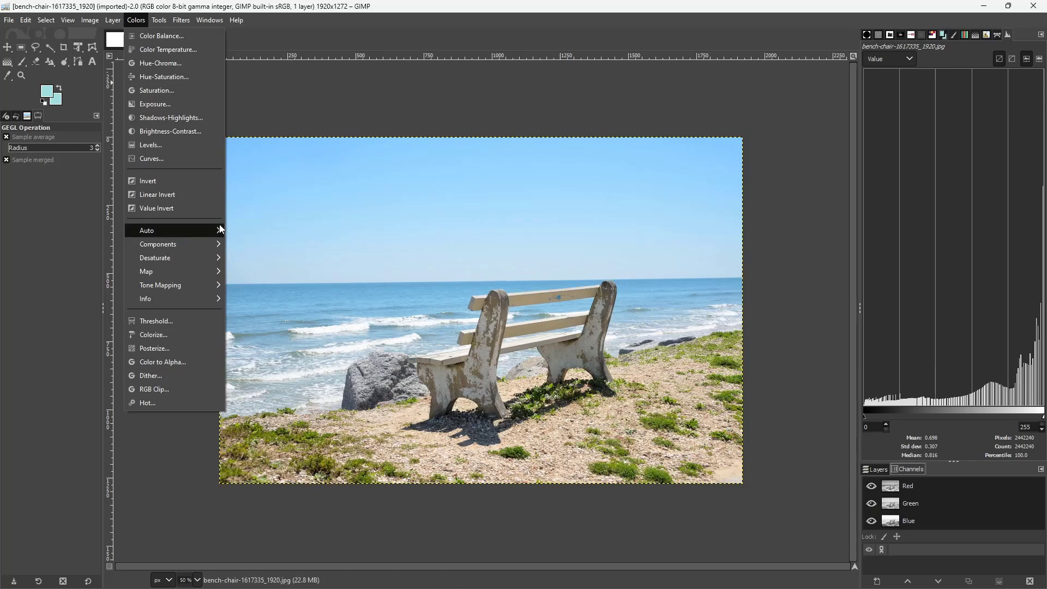
mouse_move(219, 225)
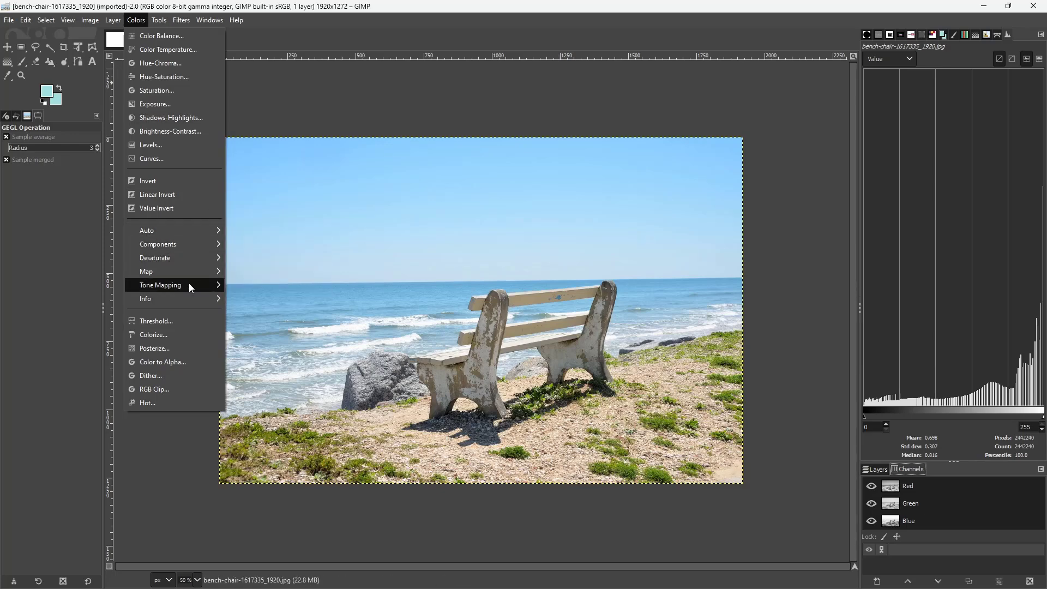
mouse_move(191, 286)
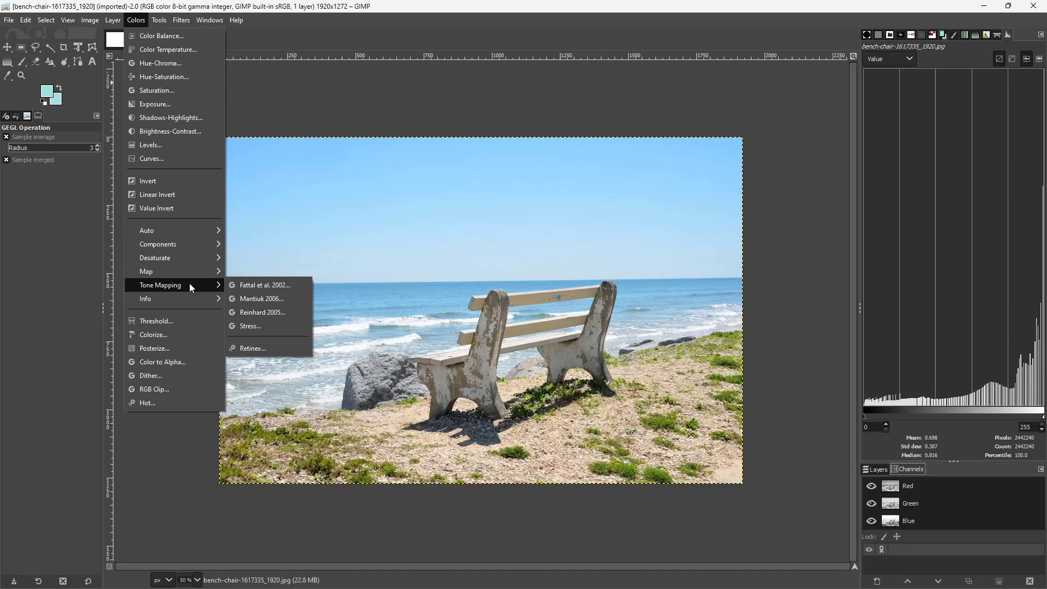
left_click(267, 285)
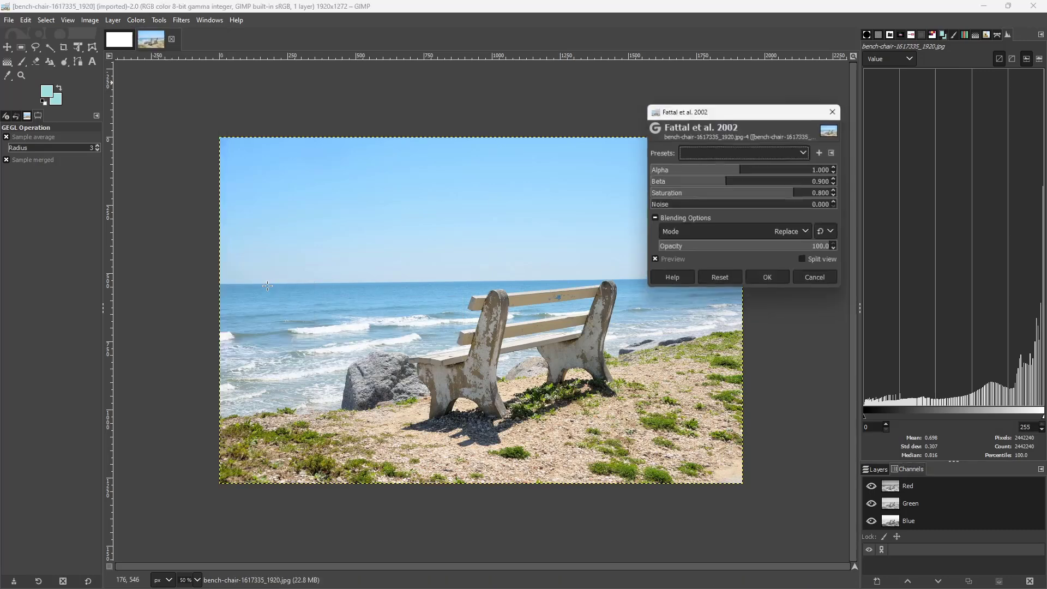
left_click(746, 174)
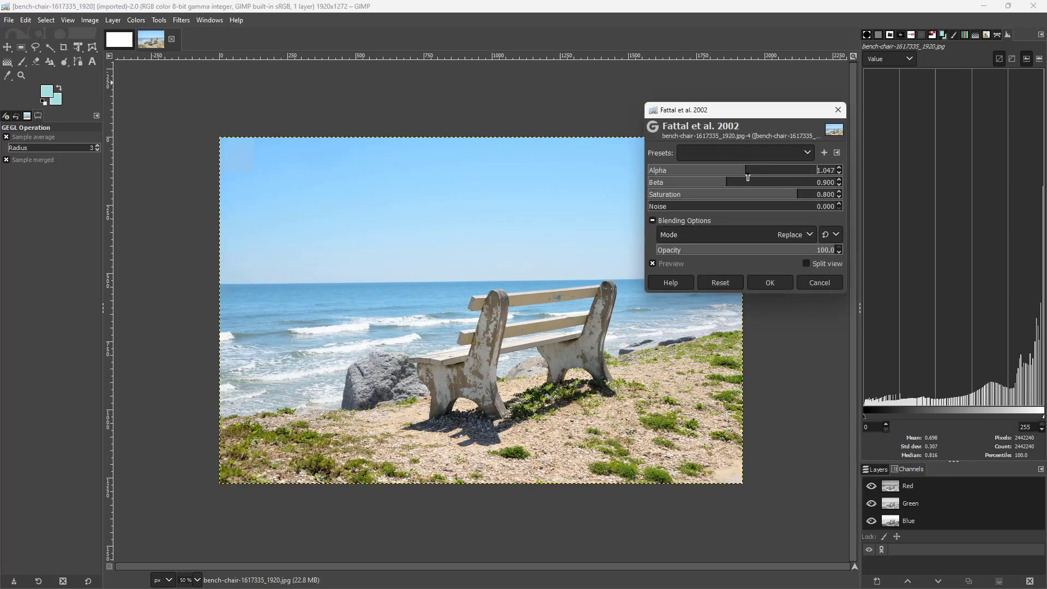
left_click(764, 183)
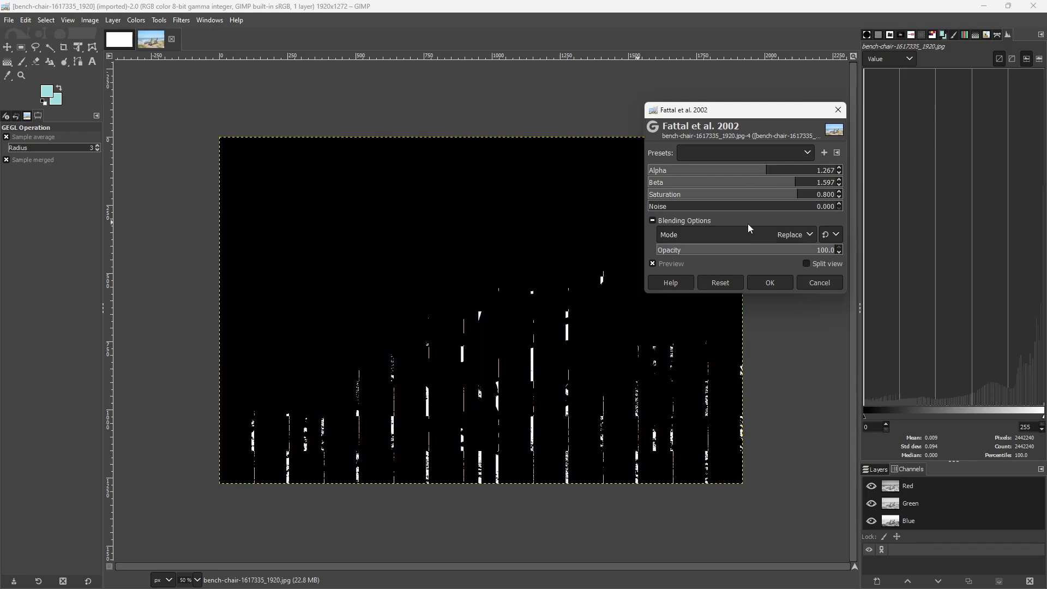
left_click(735, 185)
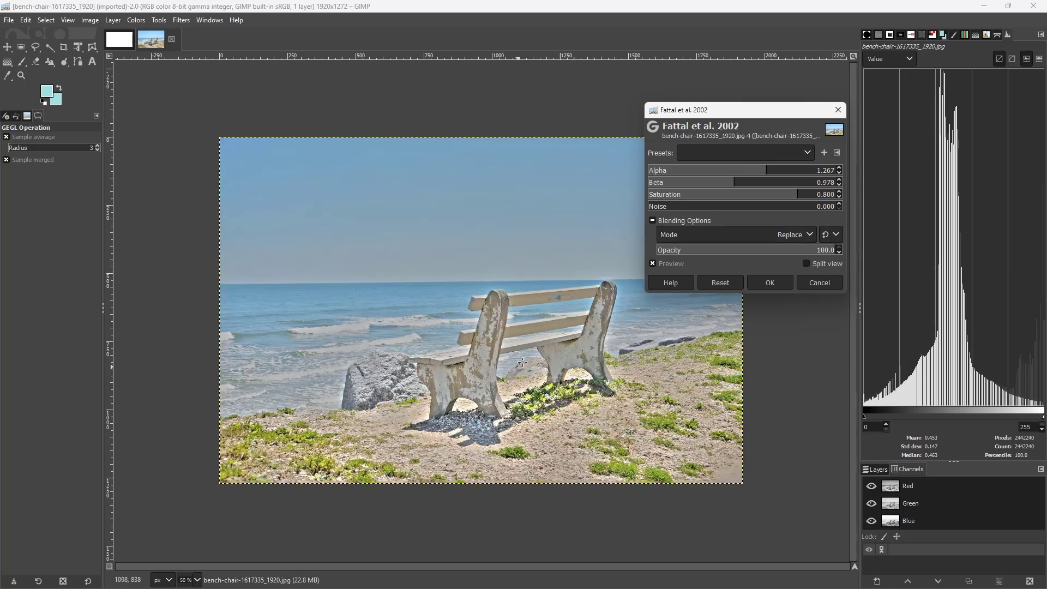
left_click(810, 194)
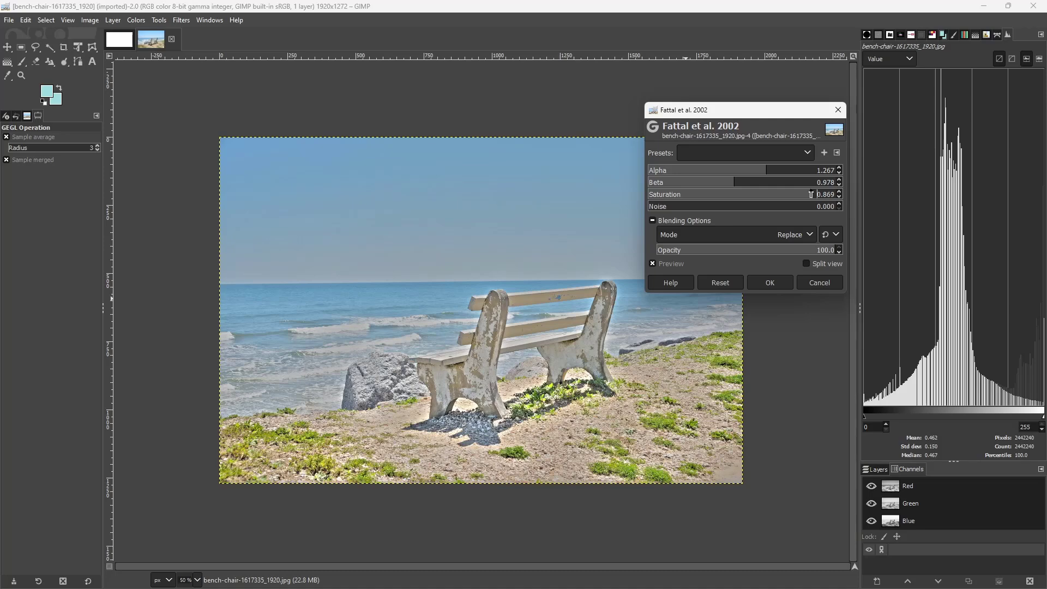
left_click(707, 205)
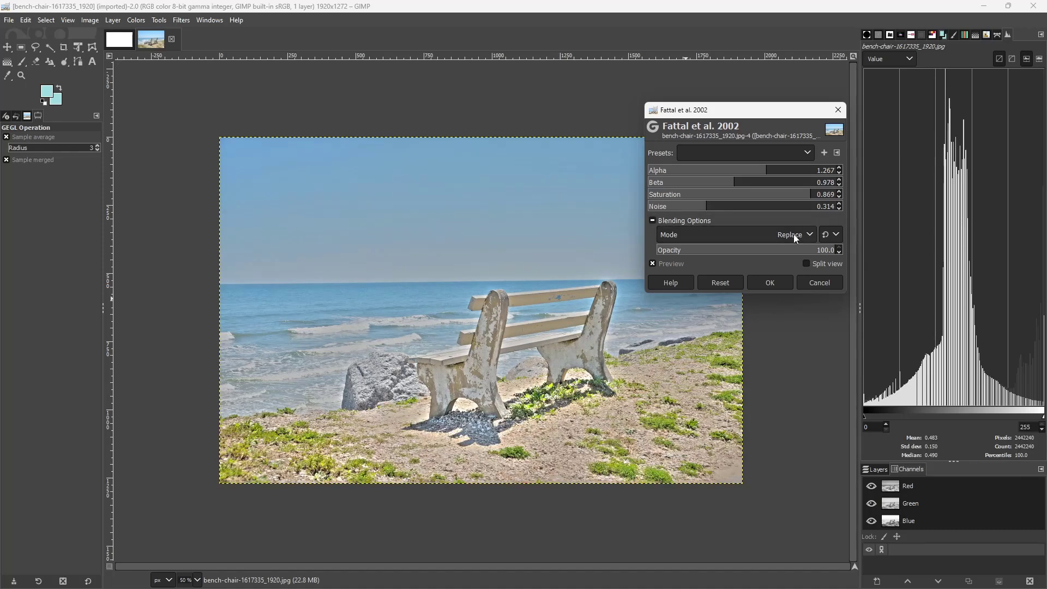
left_click(768, 283)
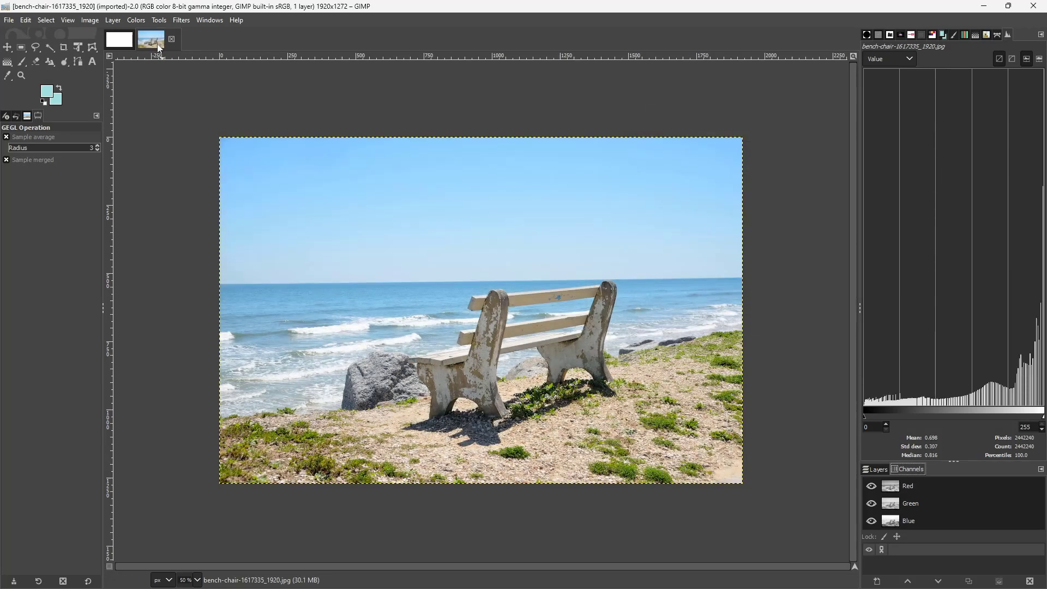
Try Mantiuk 2006 tone mapping with contrast 0.256, saturation 1.006, detail 24.93 and full opacity, and undo it
left_click(158, 21)
mouse_move(133, 21)
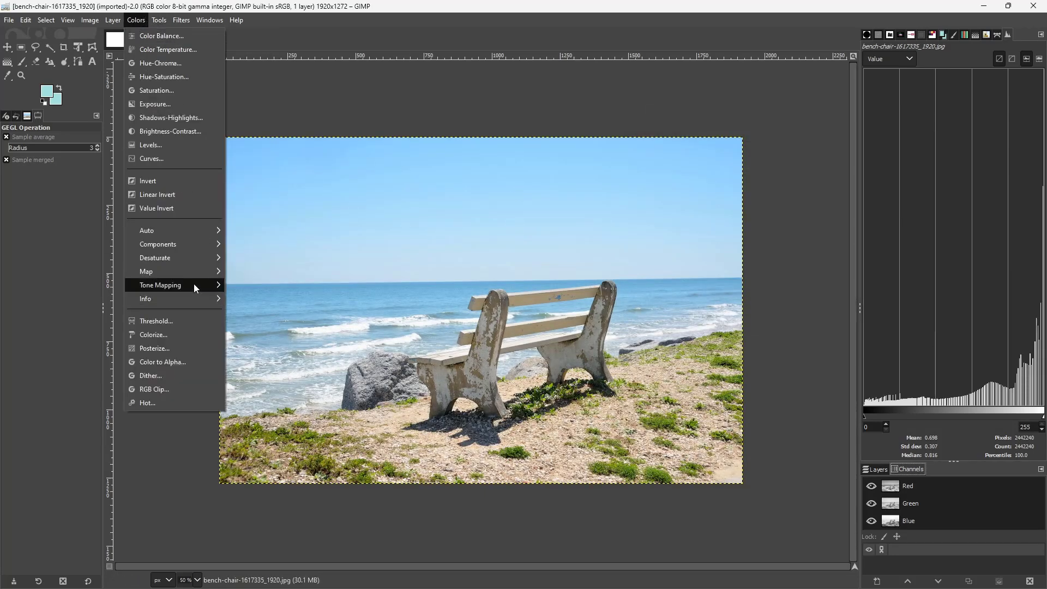
mouse_move(195, 283)
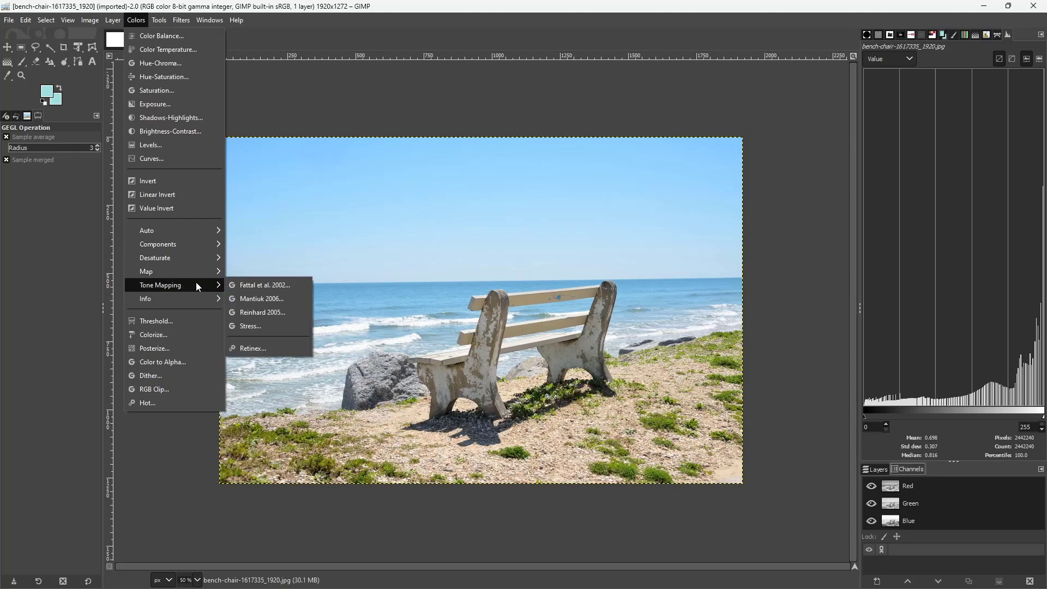
left_click(274, 298)
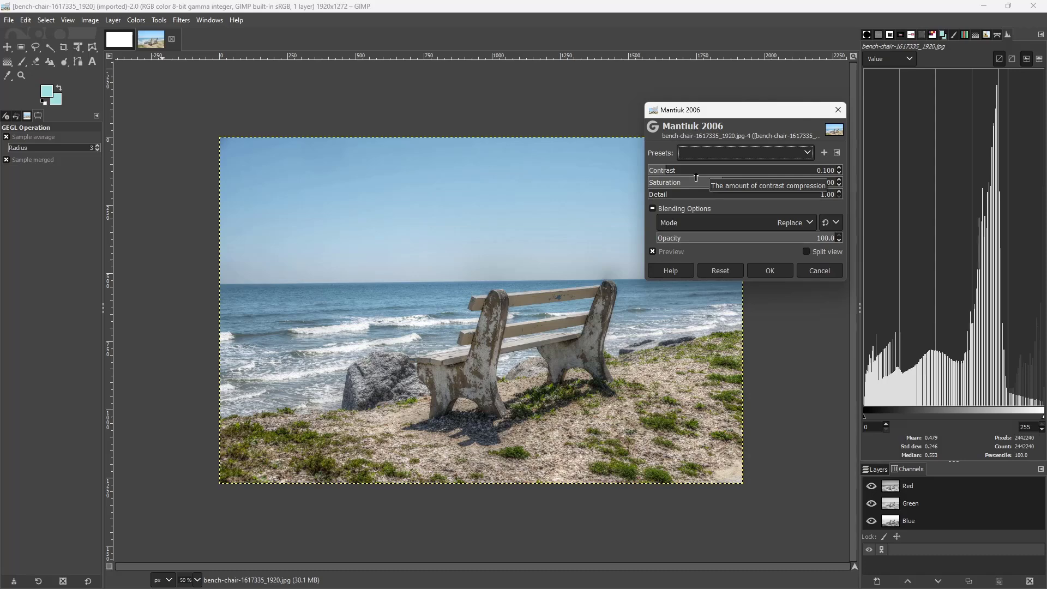
left_click(696, 175)
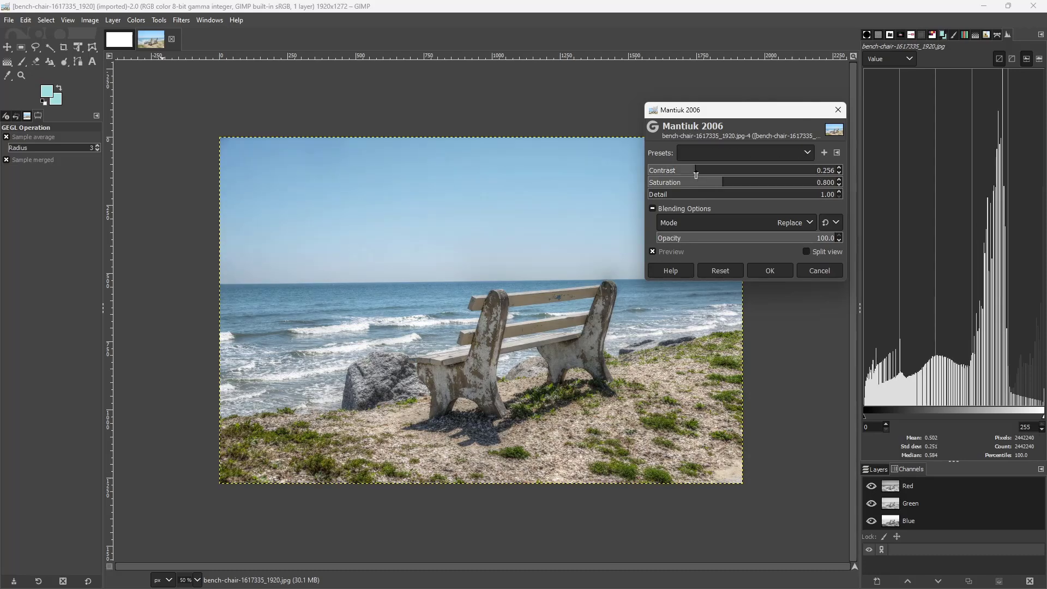
left_click(741, 181)
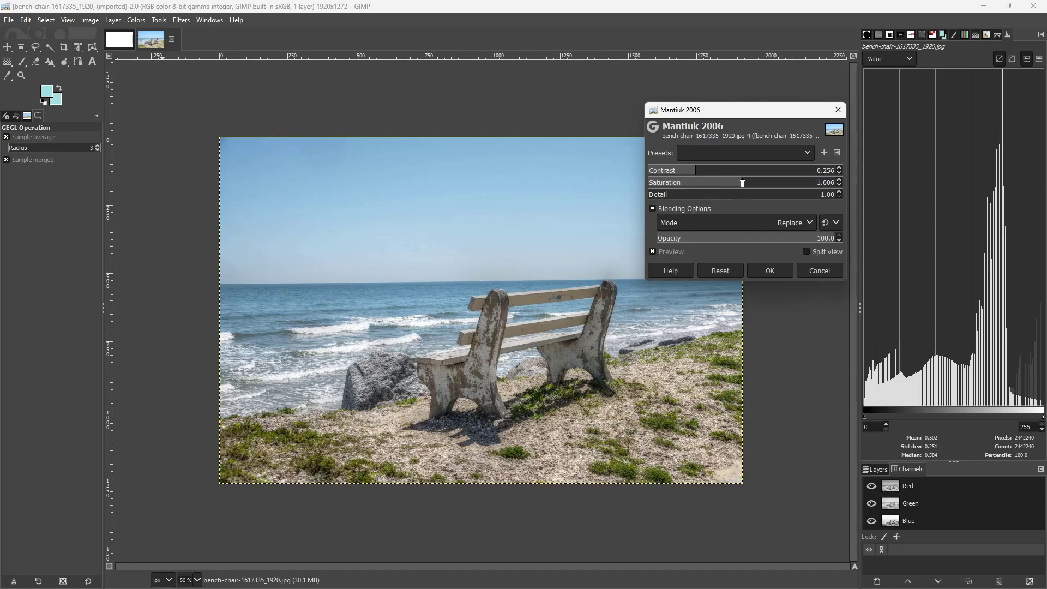
left_click(694, 198)
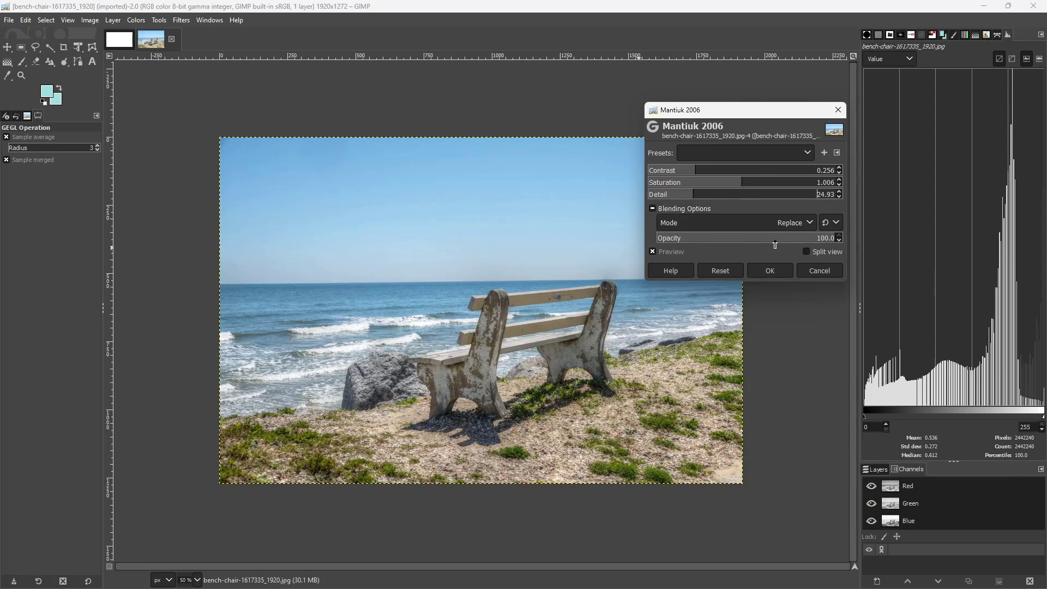
left_click_drag(775, 244, 925, 244)
left_click(769, 272)
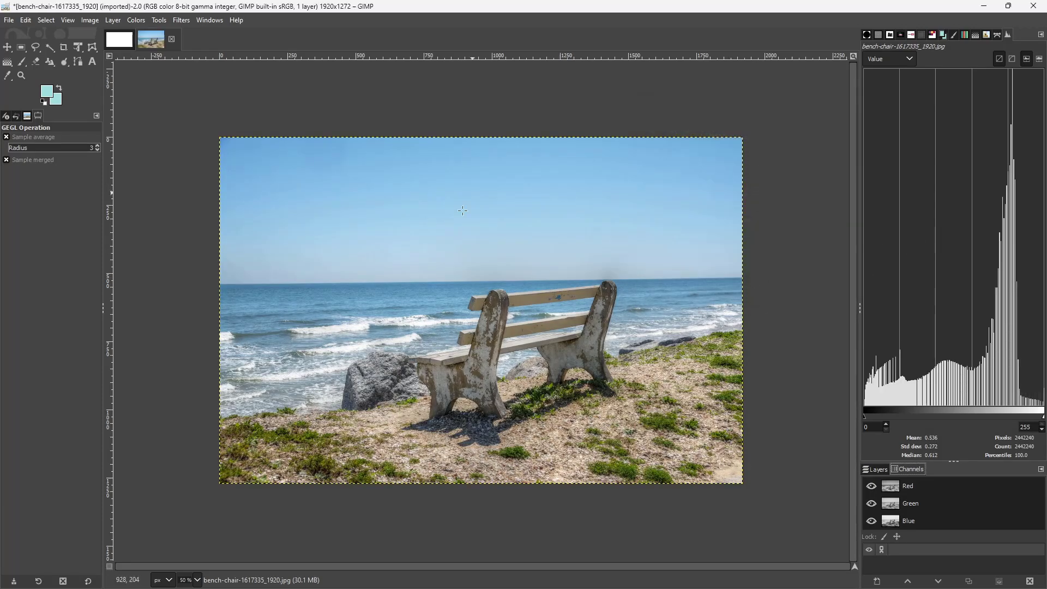
key("ctrl+z")
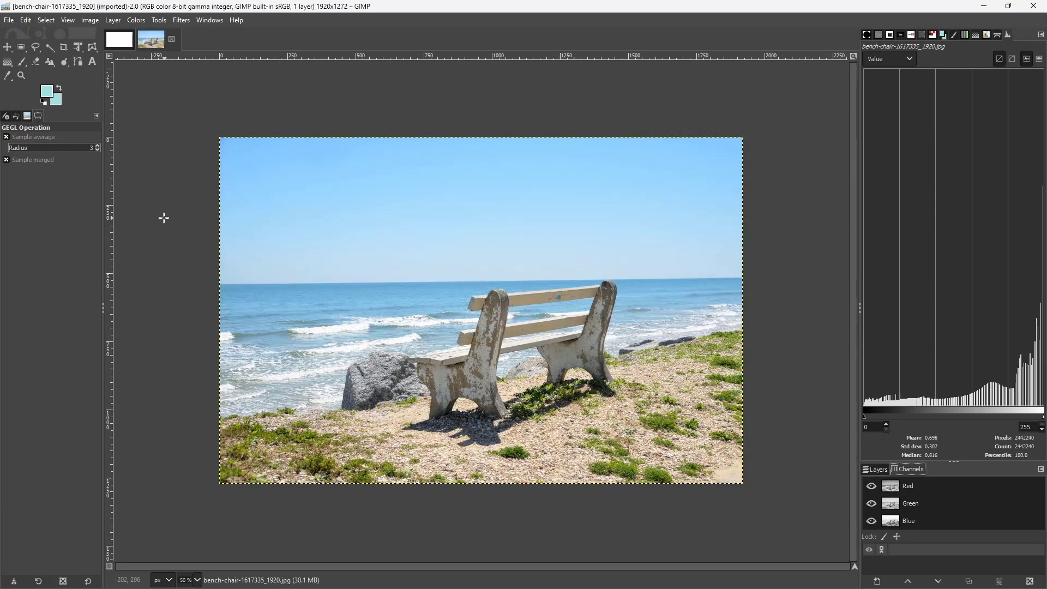
Try Reinhard 2005 tone mapping with brightness -44.19, chromatic adaptation 0.317 and light adaptation 0.497
left_click(168, 20)
mouse_move(136, 20)
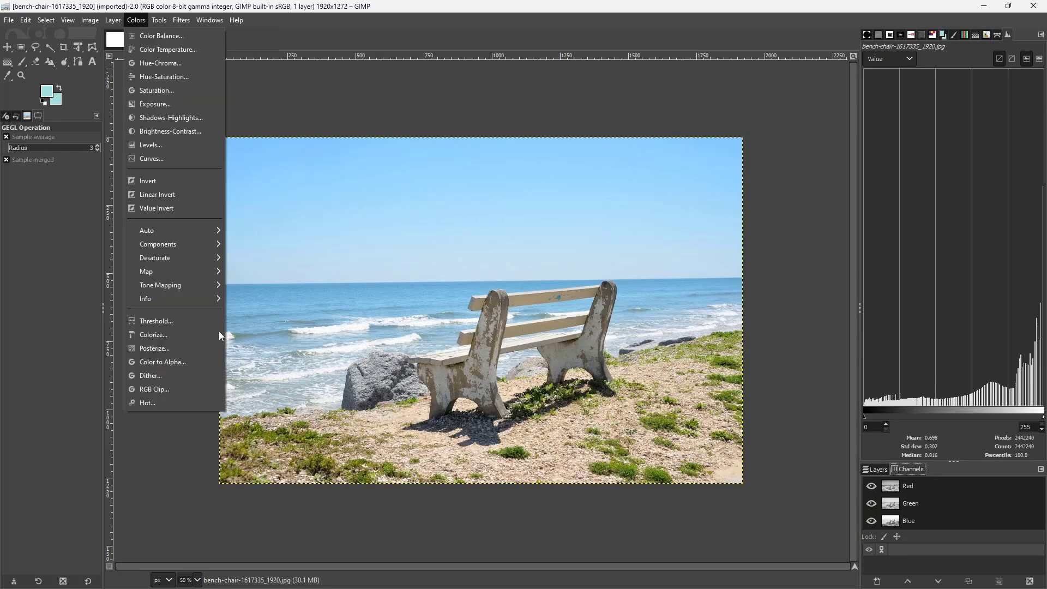
mouse_move(198, 288)
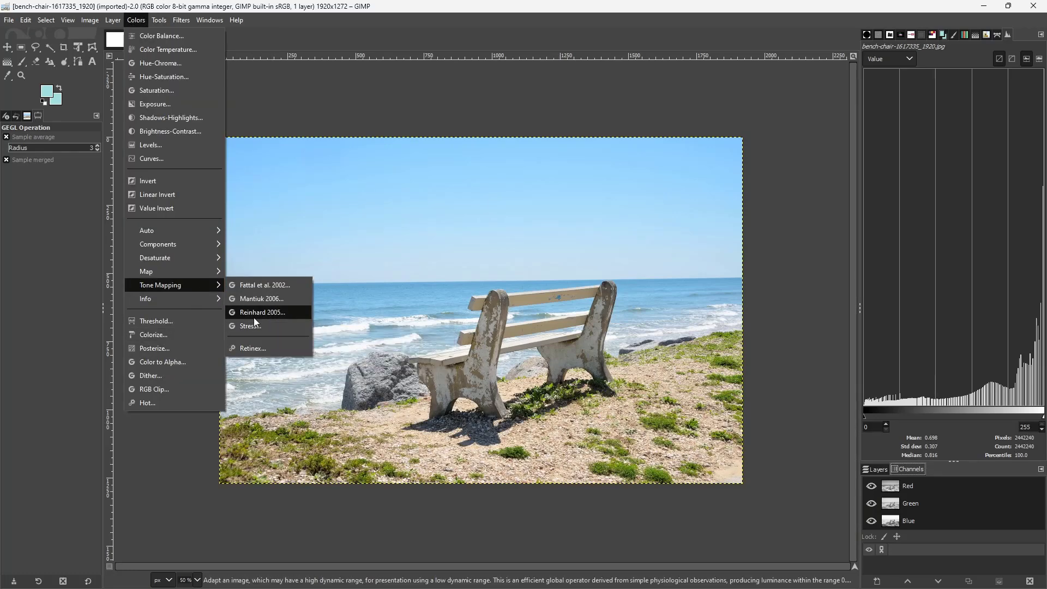
left_click(254, 319)
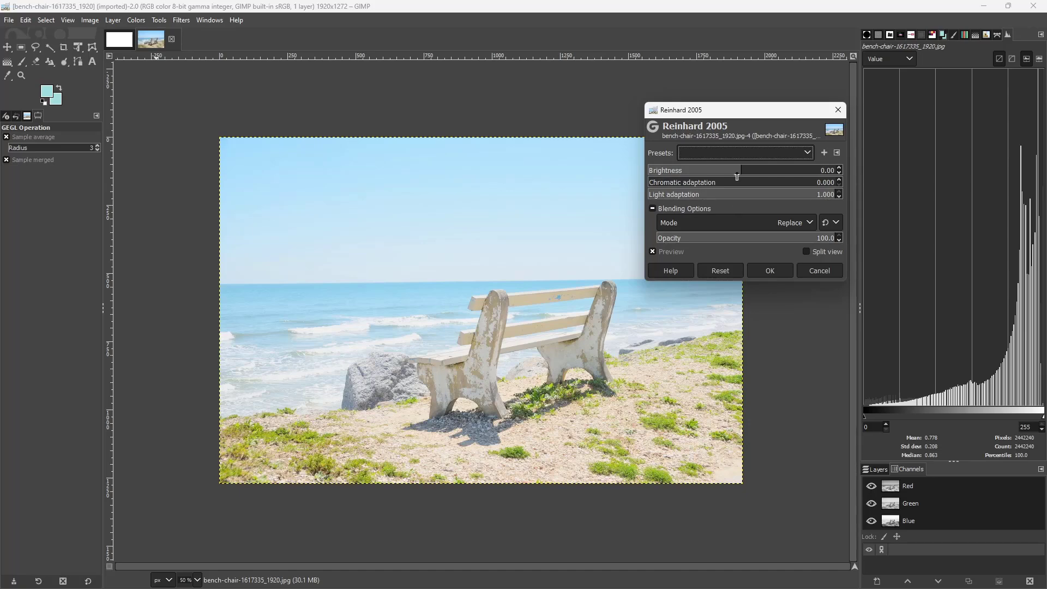
left_click_drag(736, 176, 689, 172)
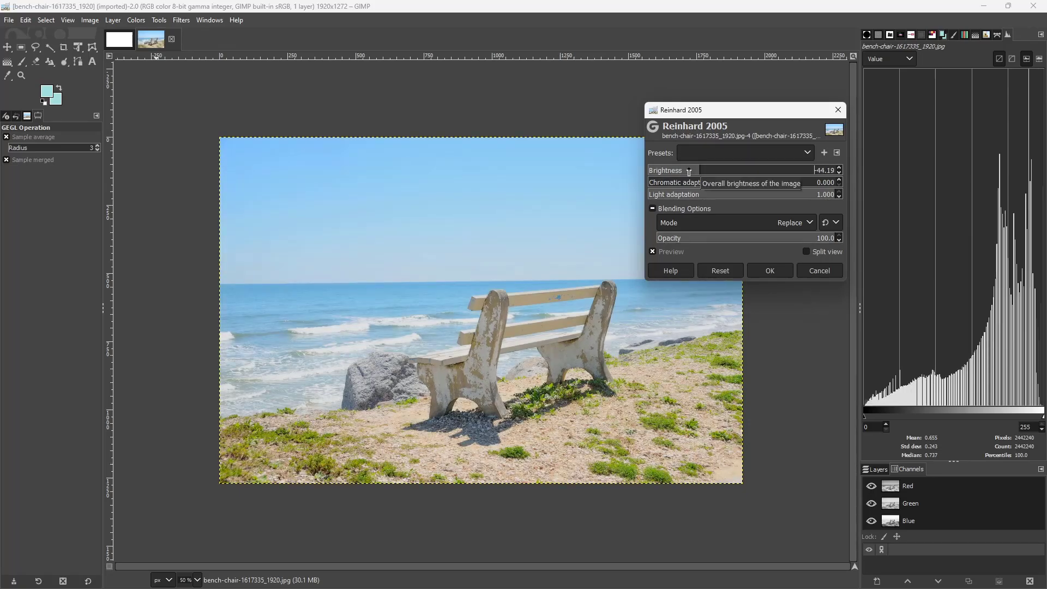
left_click(707, 182)
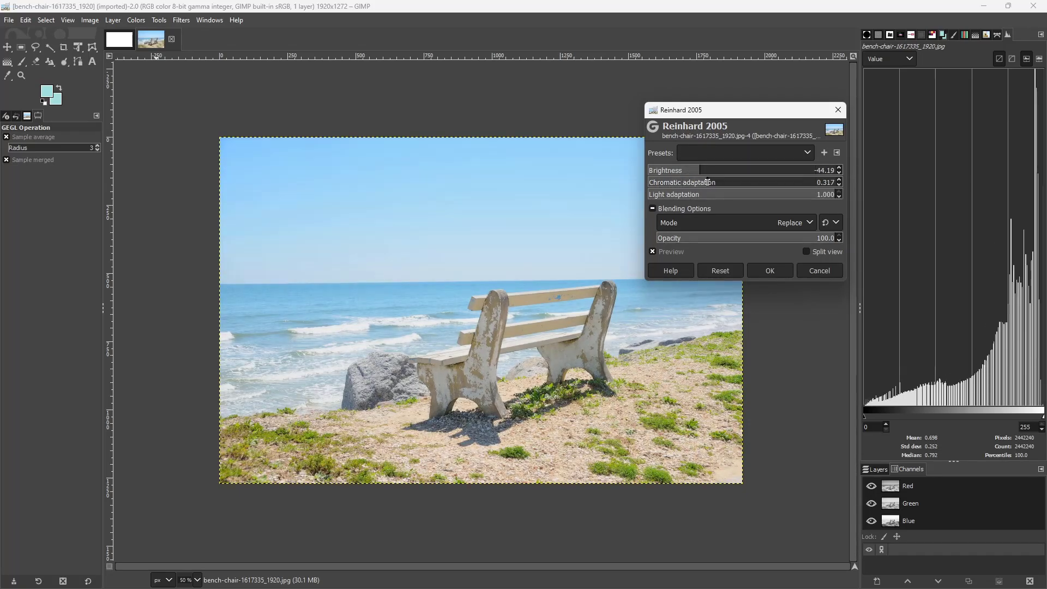
left_click_drag(747, 195, 741, 196)
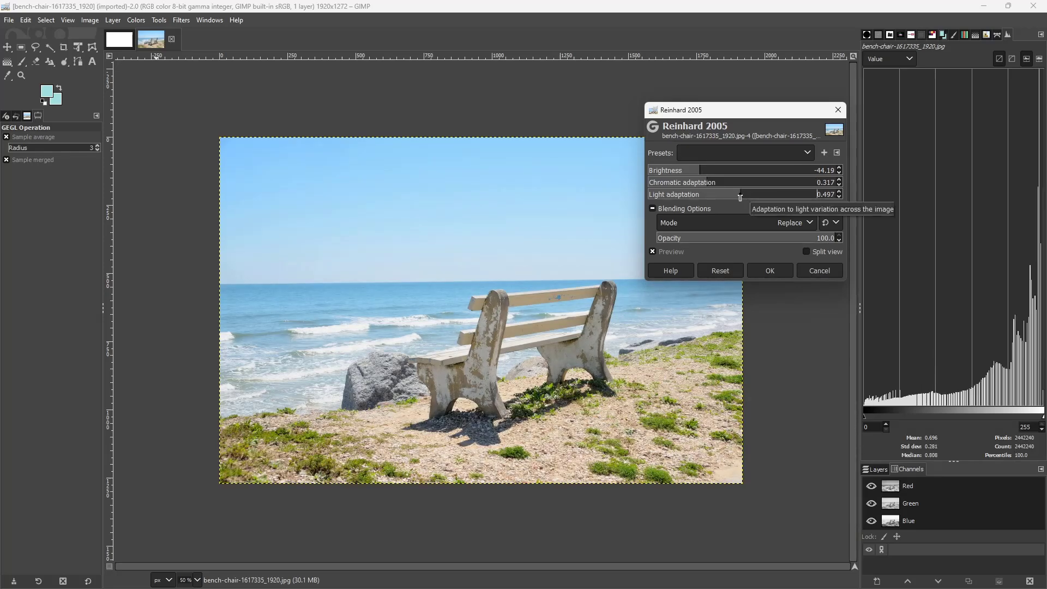
left_click(779, 270)
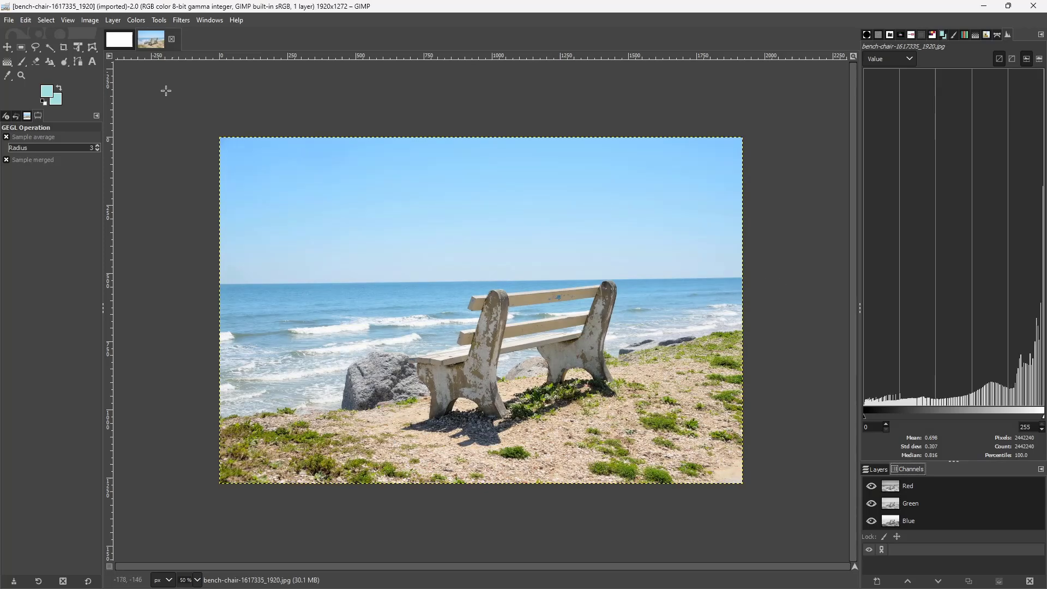
Try the Stress tone mapping filter with radius 102 and increased samples and iterations, and undo it
left_click(142, 21)
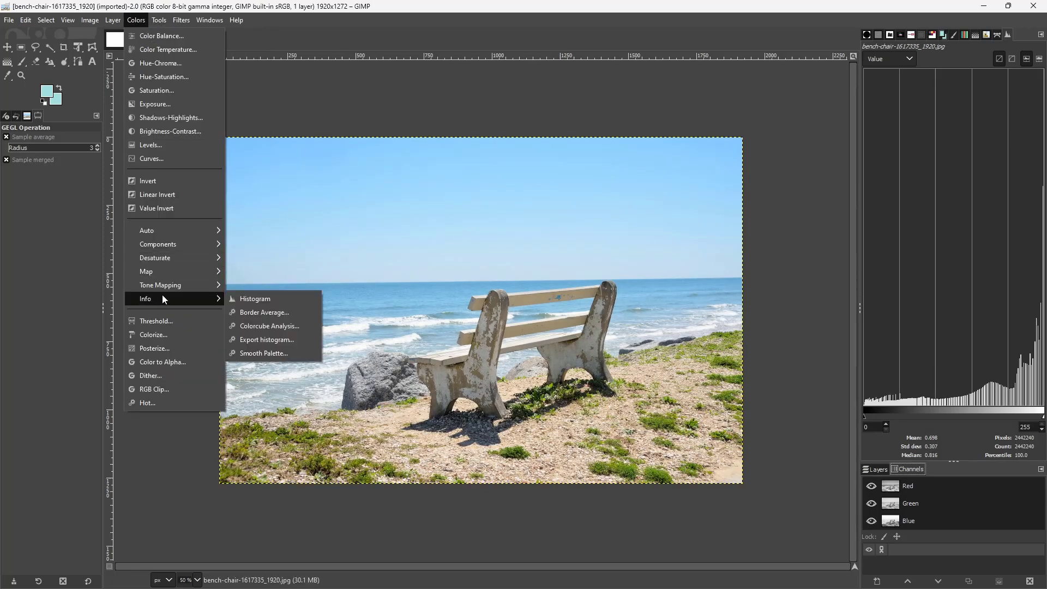
mouse_move(178, 287)
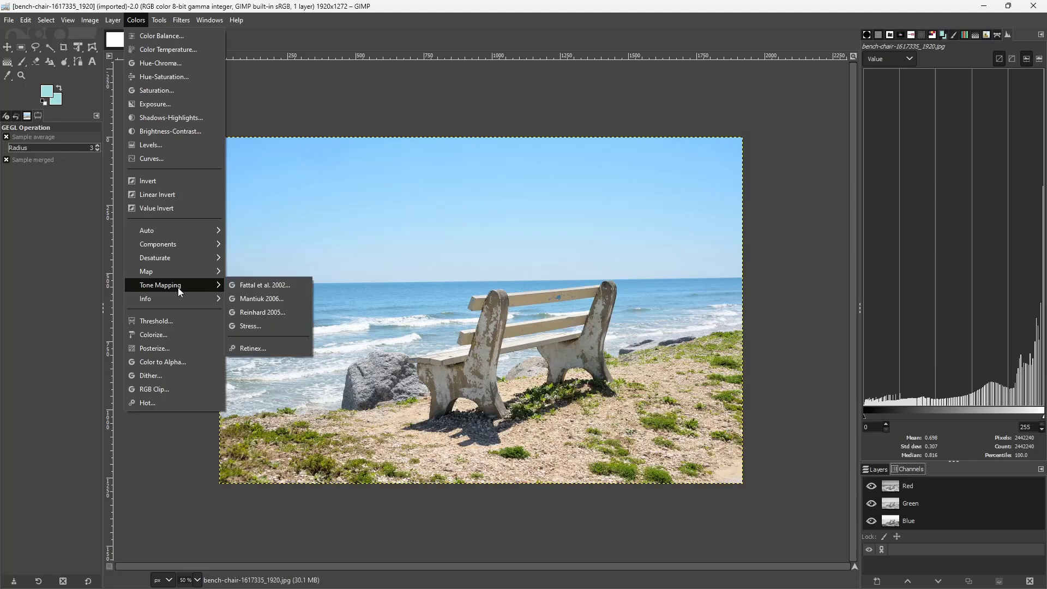
left_click(282, 327)
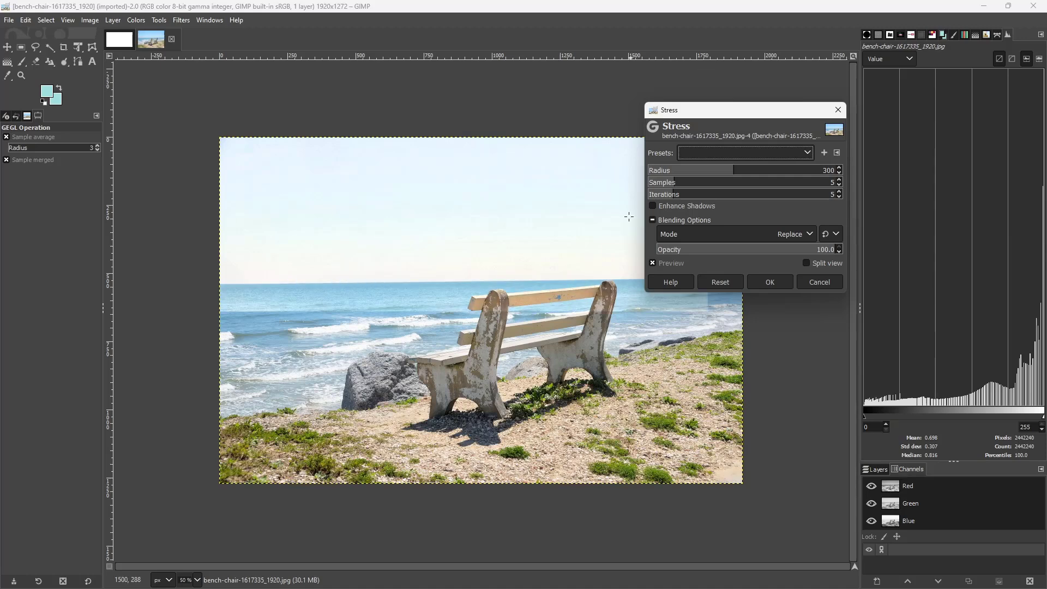
left_click(707, 171)
left_click(689, 170)
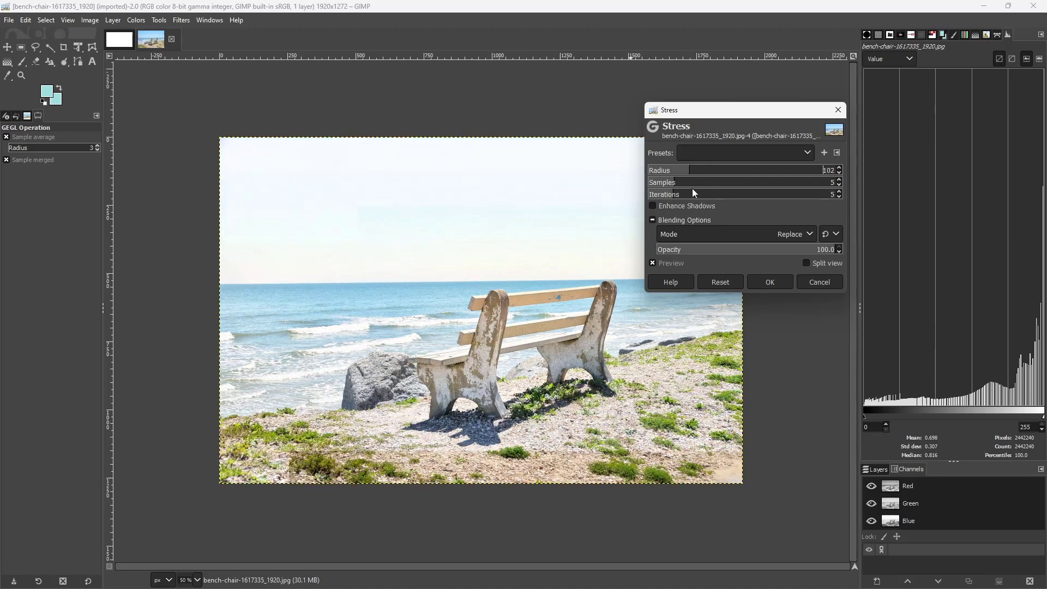
left_click(686, 182)
left_click(679, 195)
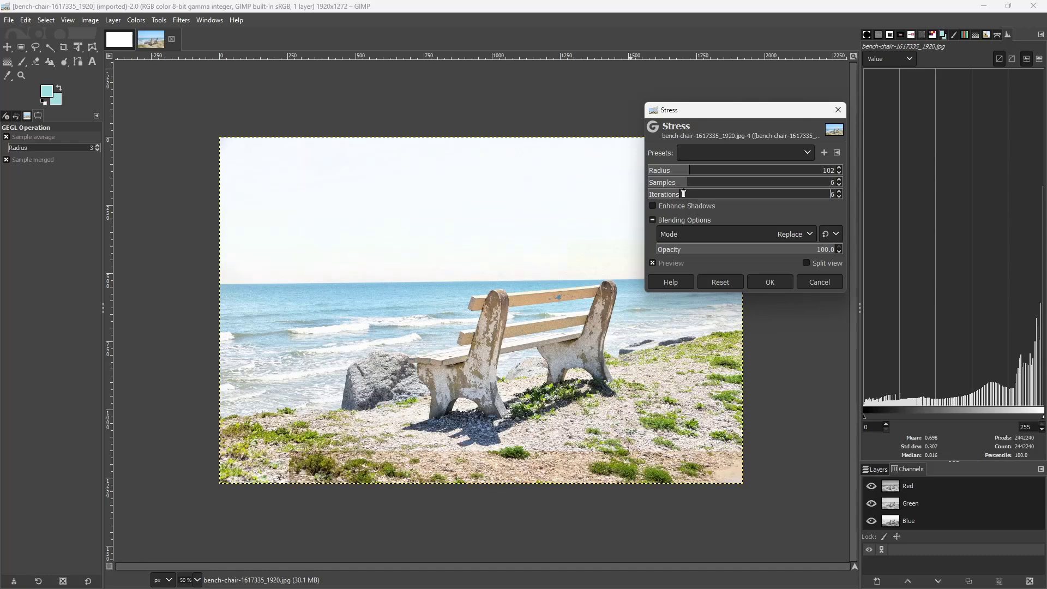
left_click(770, 282)
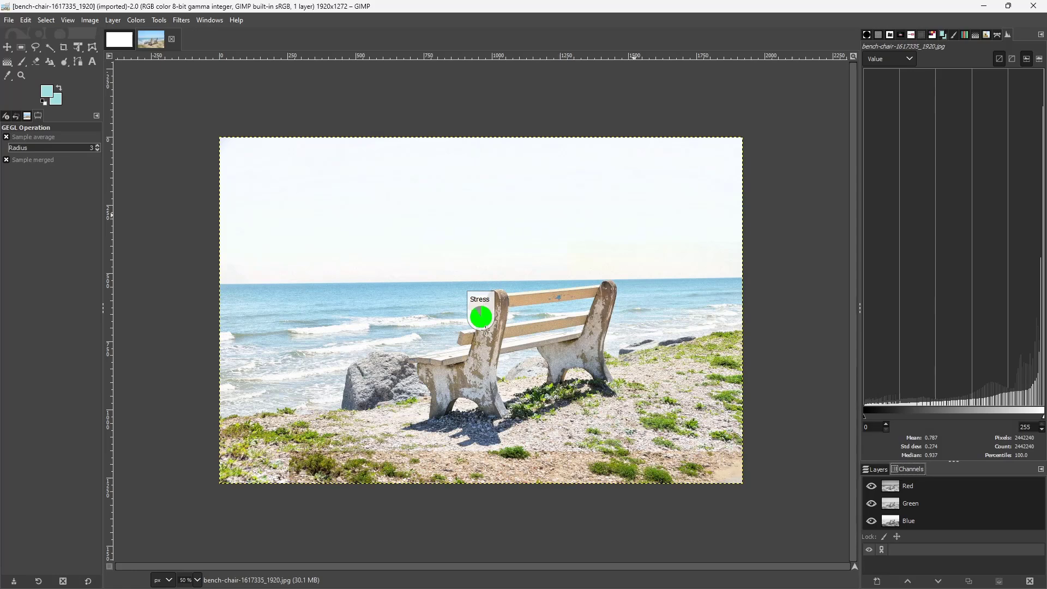
key("ctrl+z")
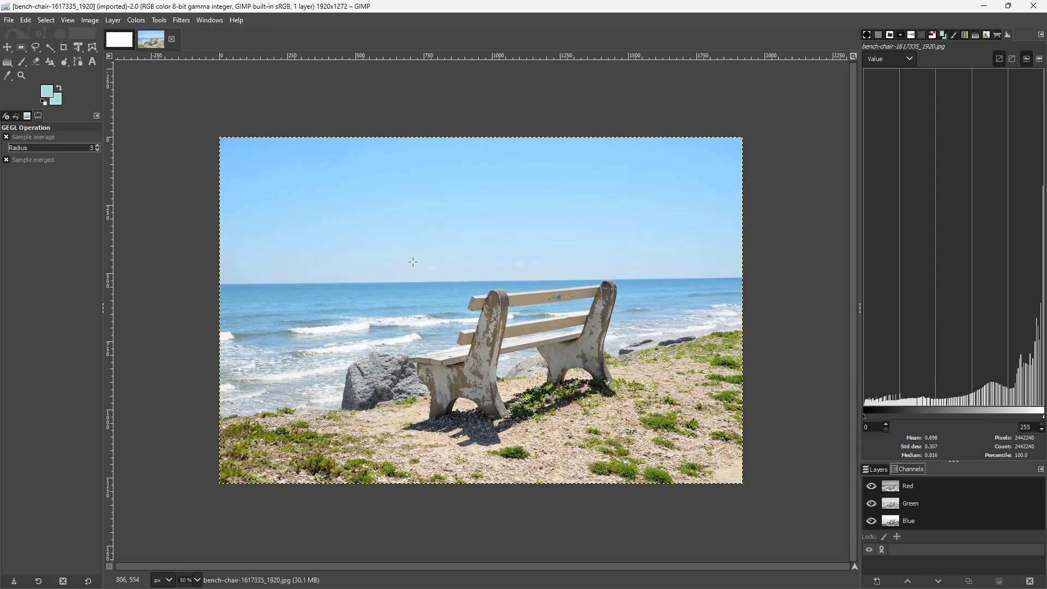
Open the Retinex filter for the photo and preview the Low and High levels before setting the level back to Uniform
left_click(136, 20)
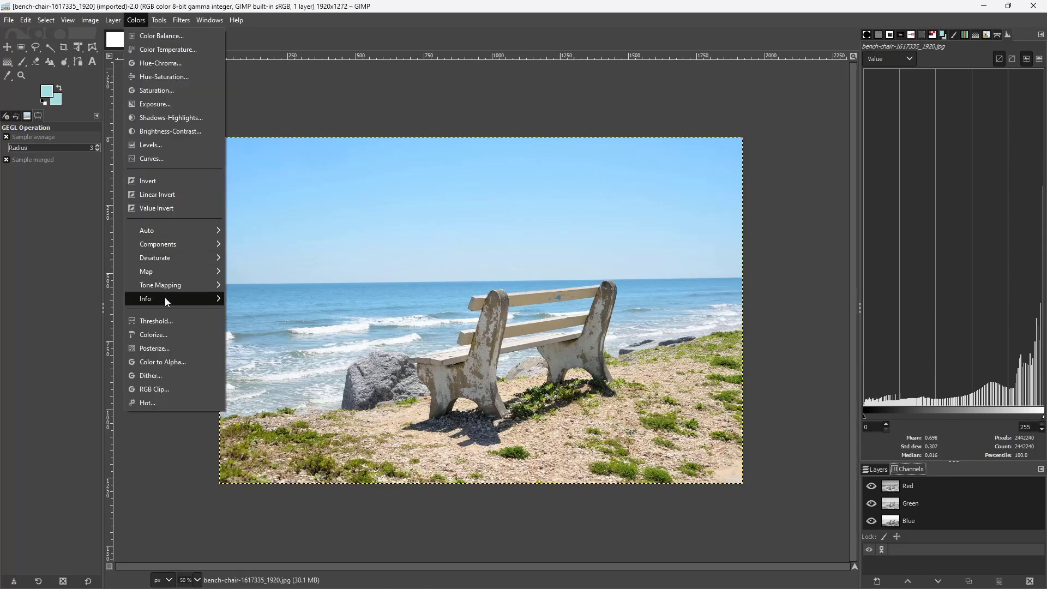
mouse_move(178, 290)
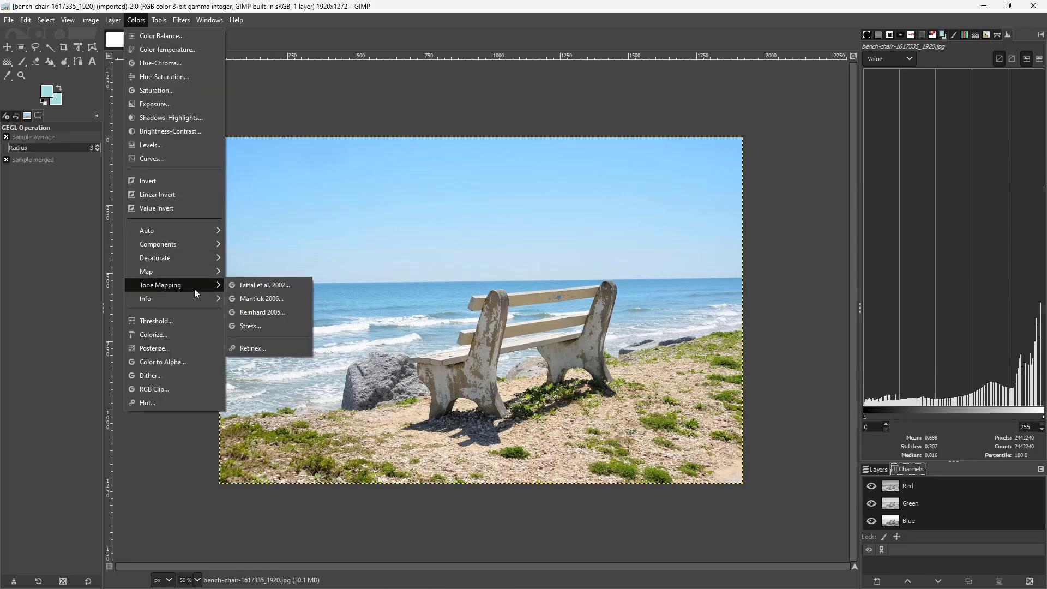
left_click(269, 349)
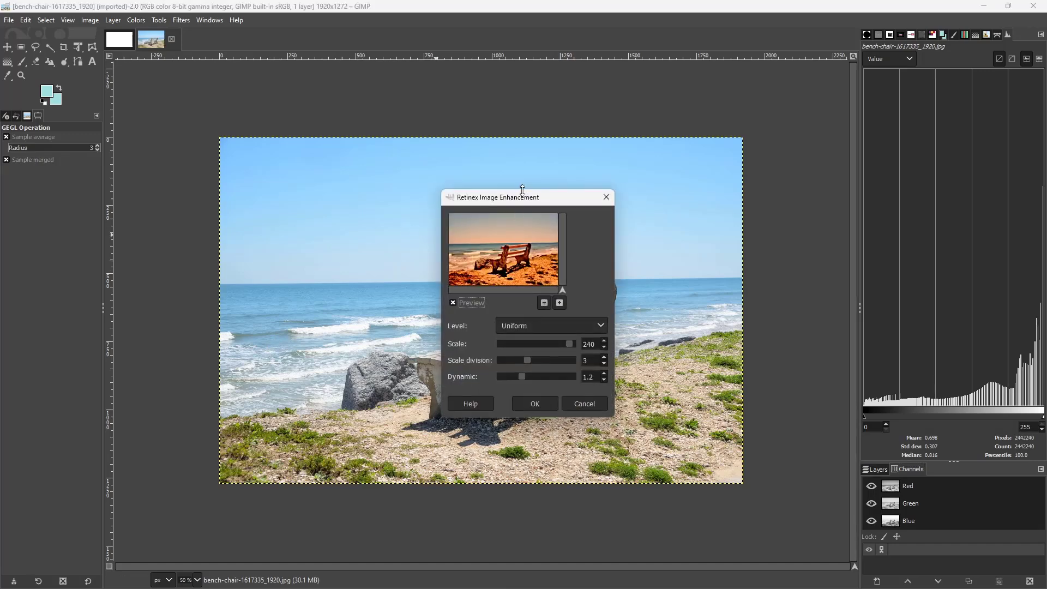
left_click_drag(519, 197, 726, 162)
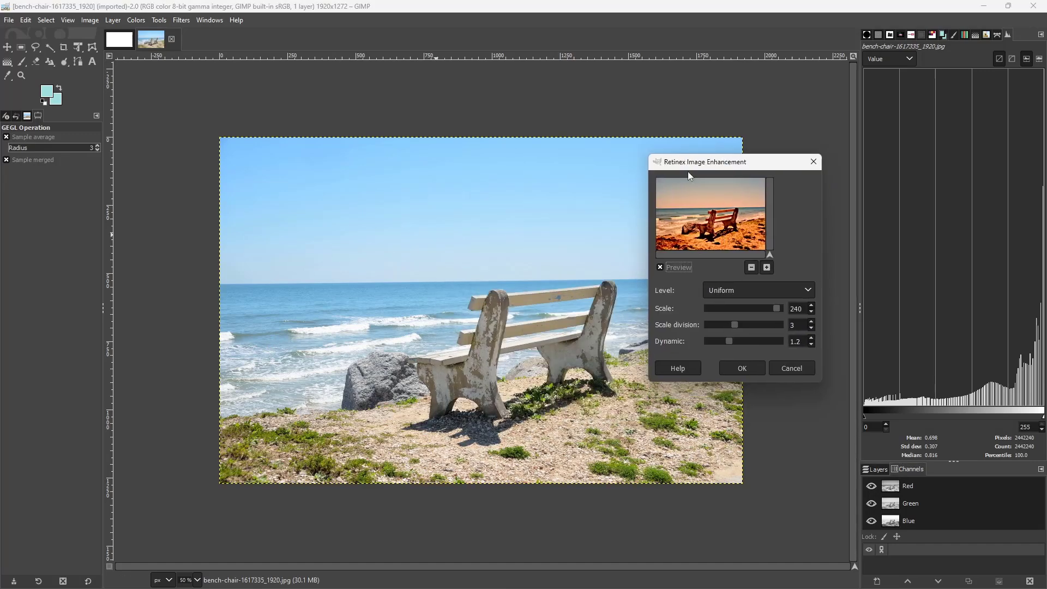
left_click(794, 291)
left_click(743, 324)
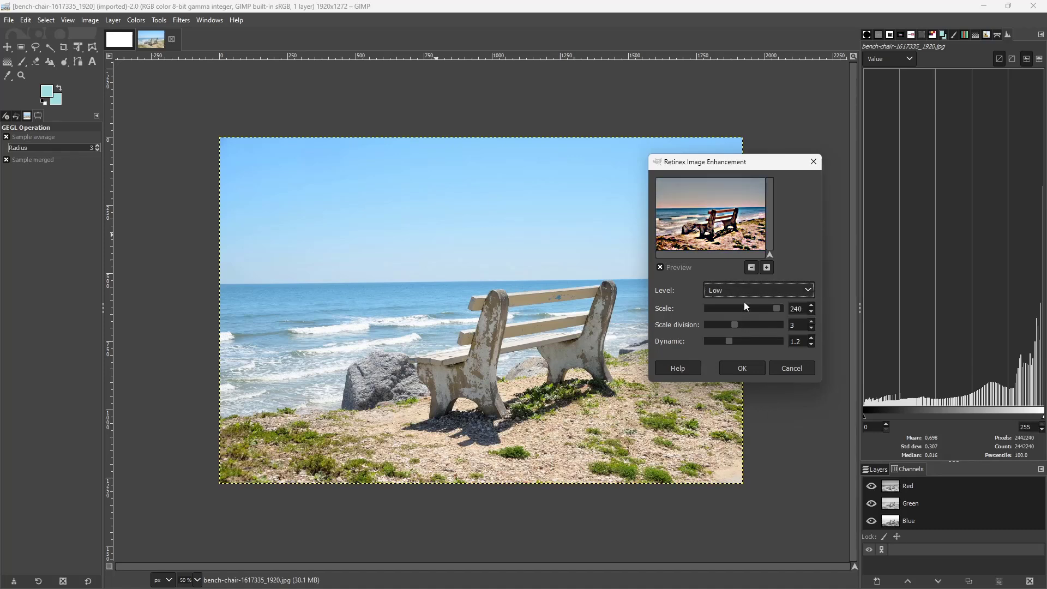
left_click(735, 290)
left_click(726, 331)
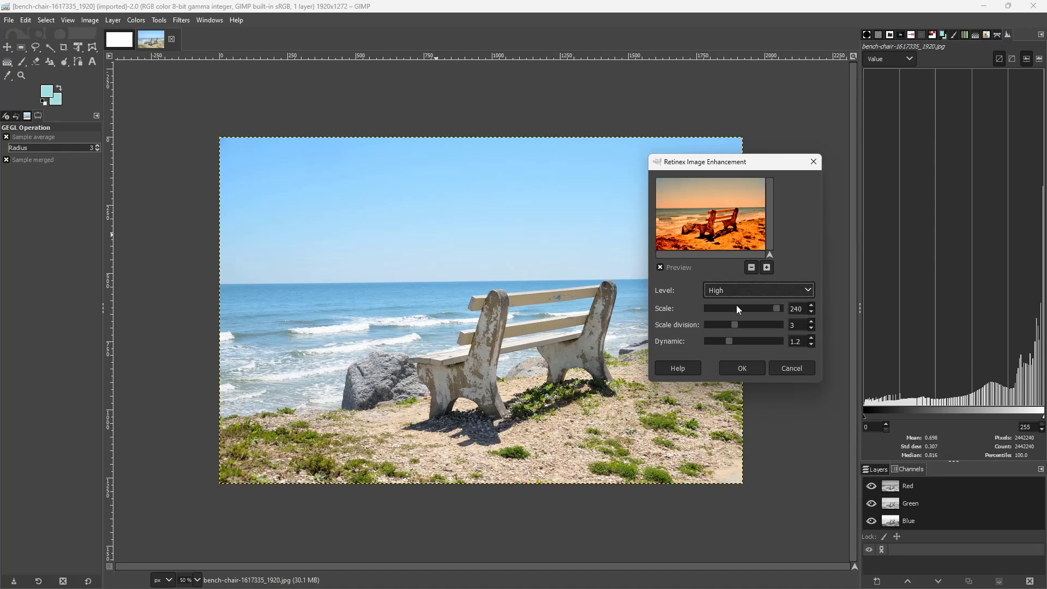
left_click(738, 291)
left_click(734, 303)
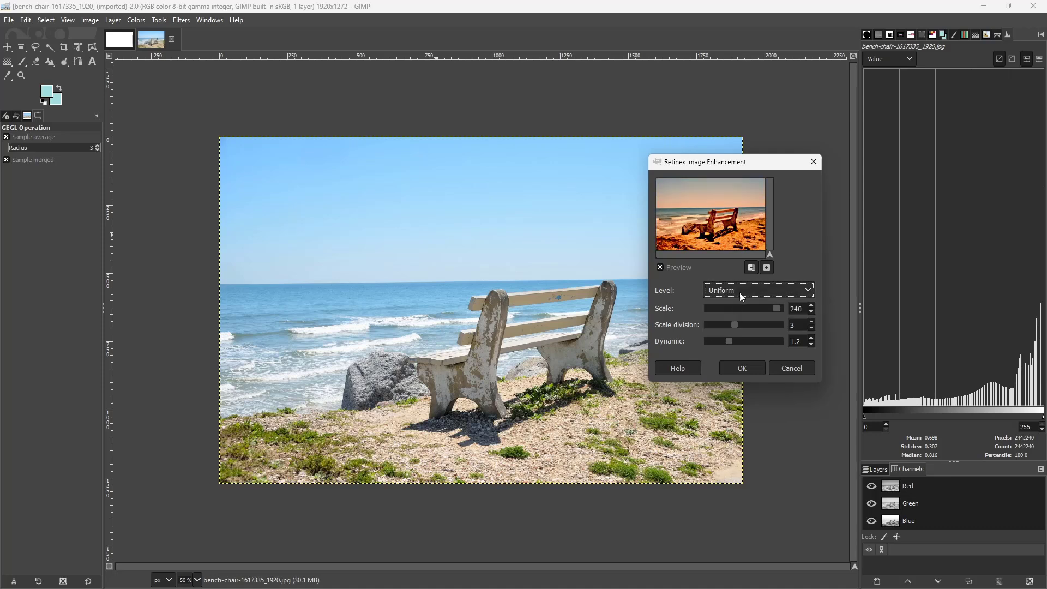
Apply the Retinex enhancement with scale 156, scale division 4 and dynamic 1.8
left_click(746, 310)
left_click_drag(752, 311, 748, 309)
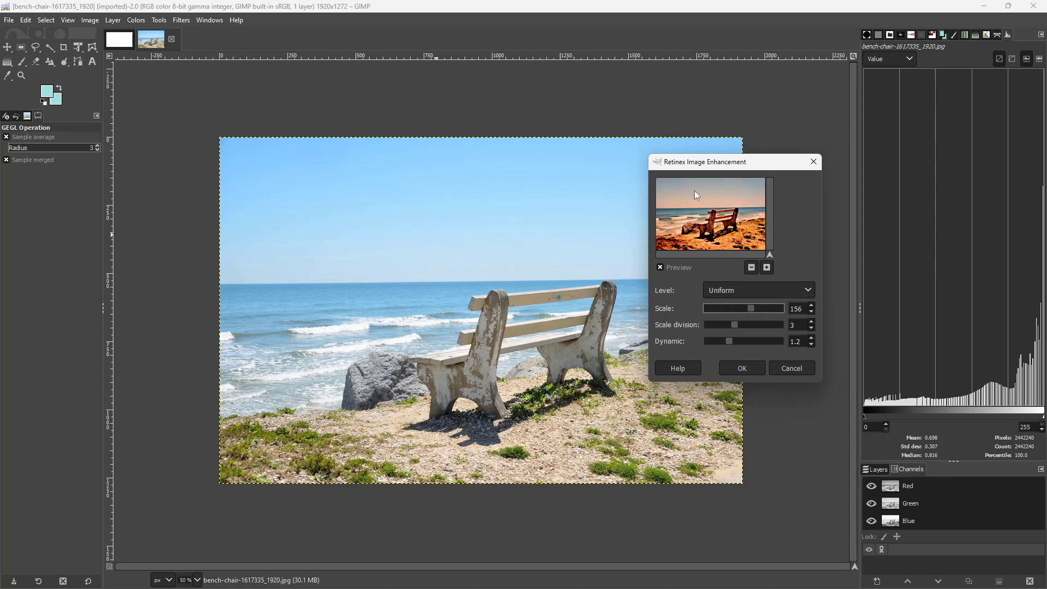
left_click(735, 325)
left_click_drag(728, 345, 741, 342)
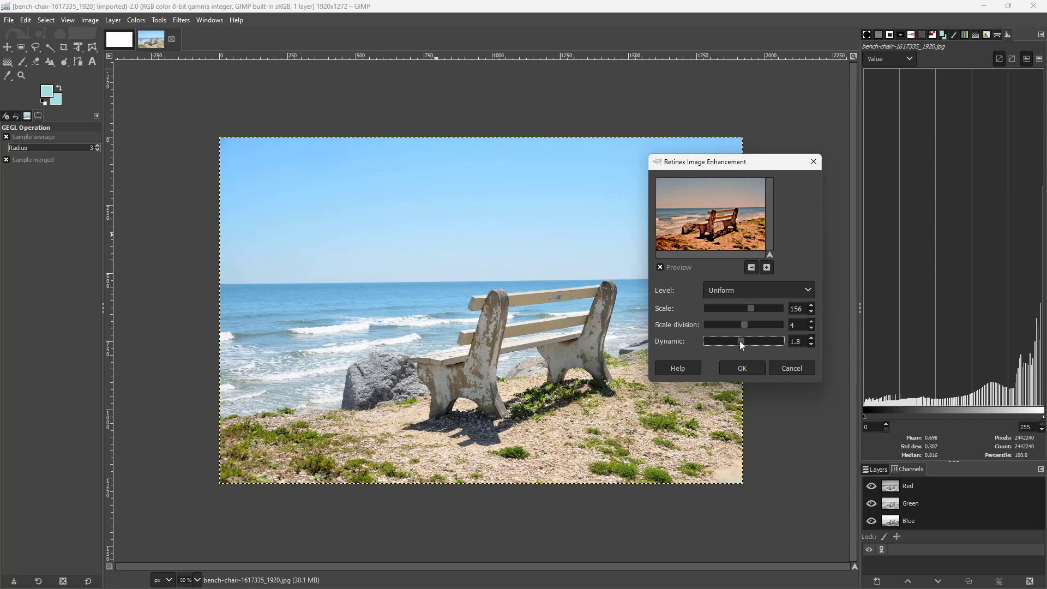
left_click(742, 368)
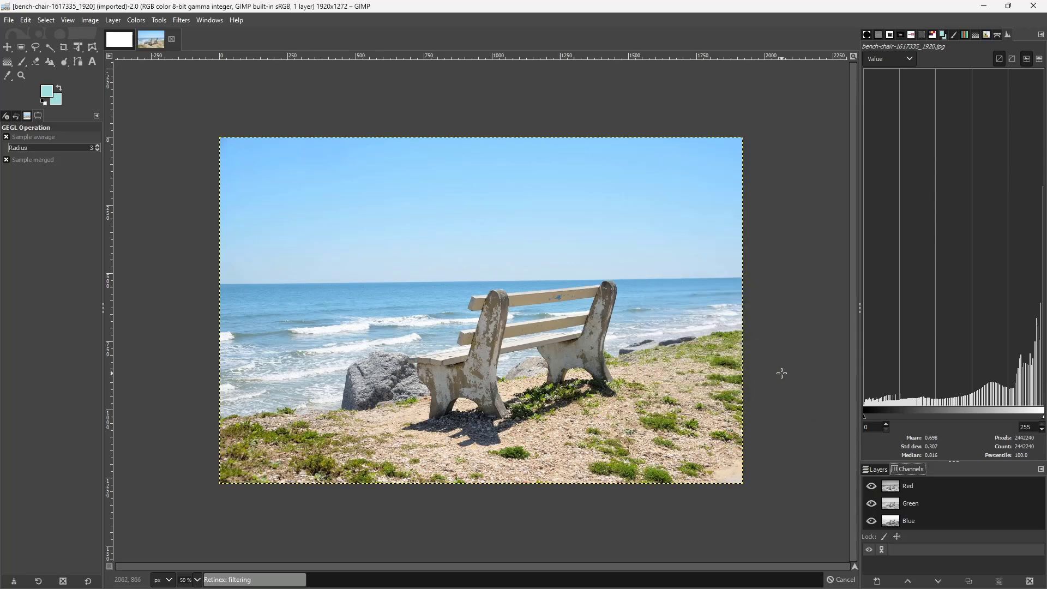